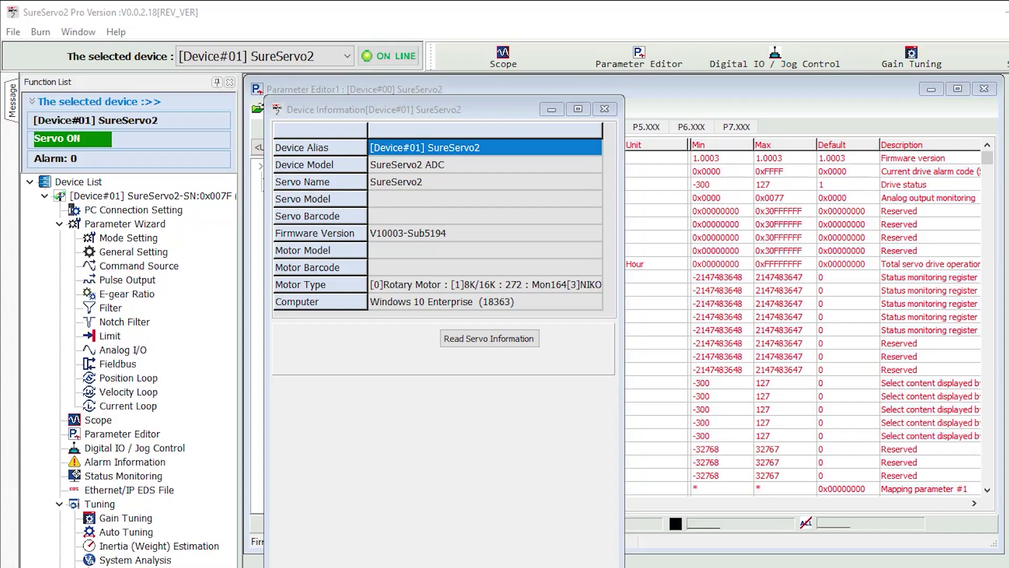
- Read the servo information from the connected drive
click(498, 338)
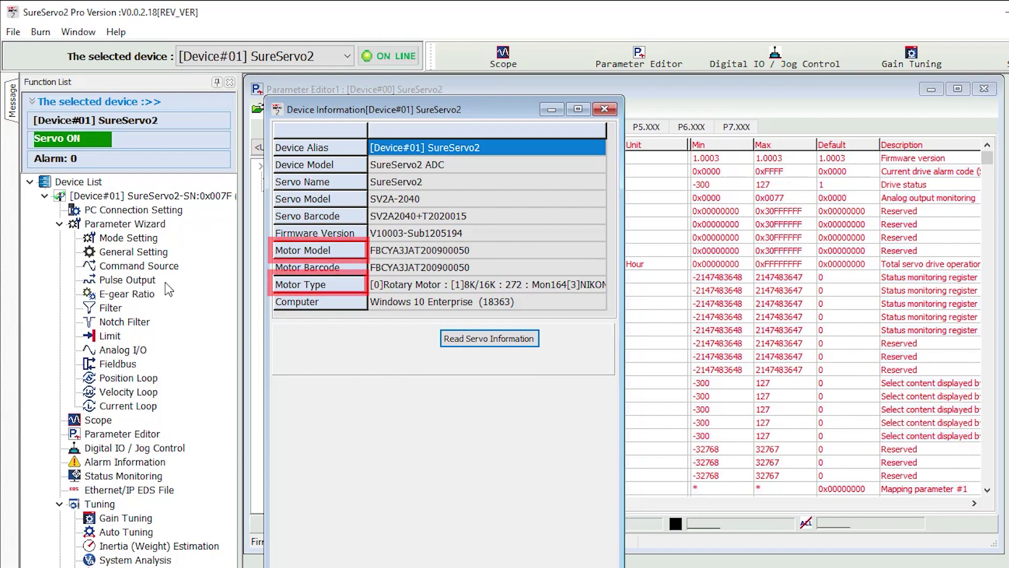
- In the drive's mode settings, set the P1.01 operation mode to [0x01] PR: Position (registers) control mode
double_click(128, 237)
click(706, 155)
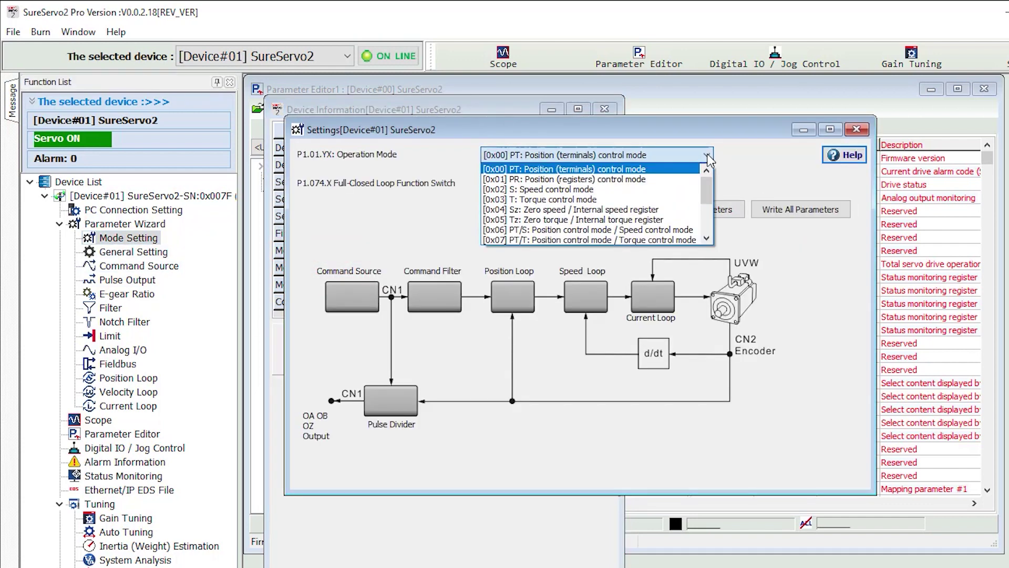
click(664, 181)
- Inspect the settings behind the Command Filter, Speed Loop and Pulse Divider blocks of the control diagram, and close the mode settings
click(423, 302)
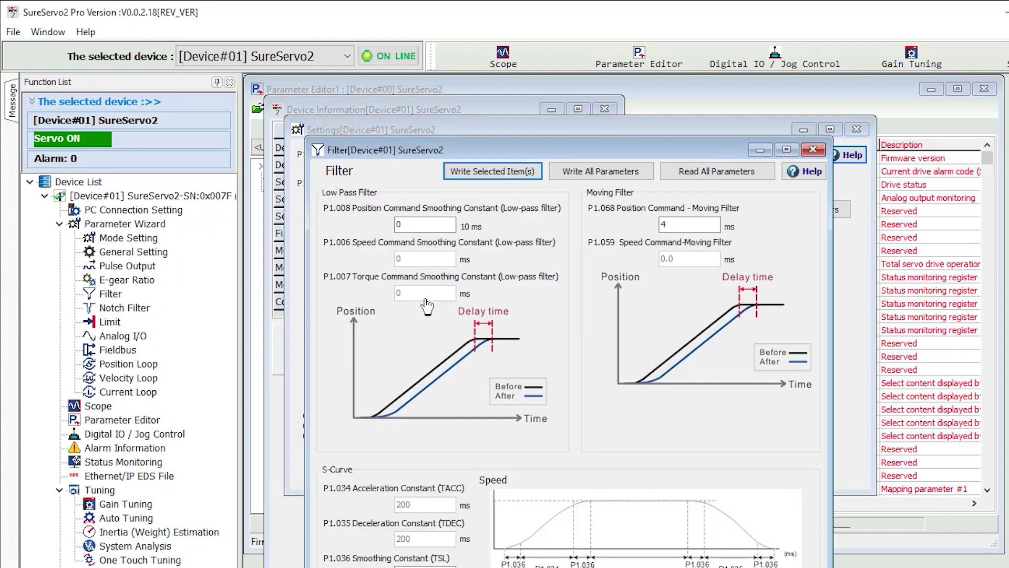
click(808, 155)
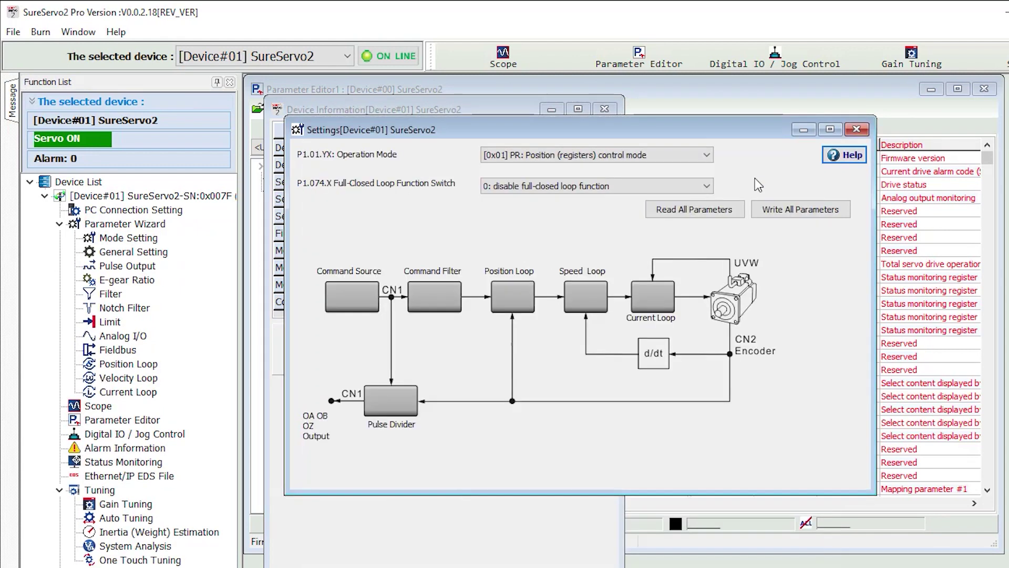
click(592, 294)
click(859, 169)
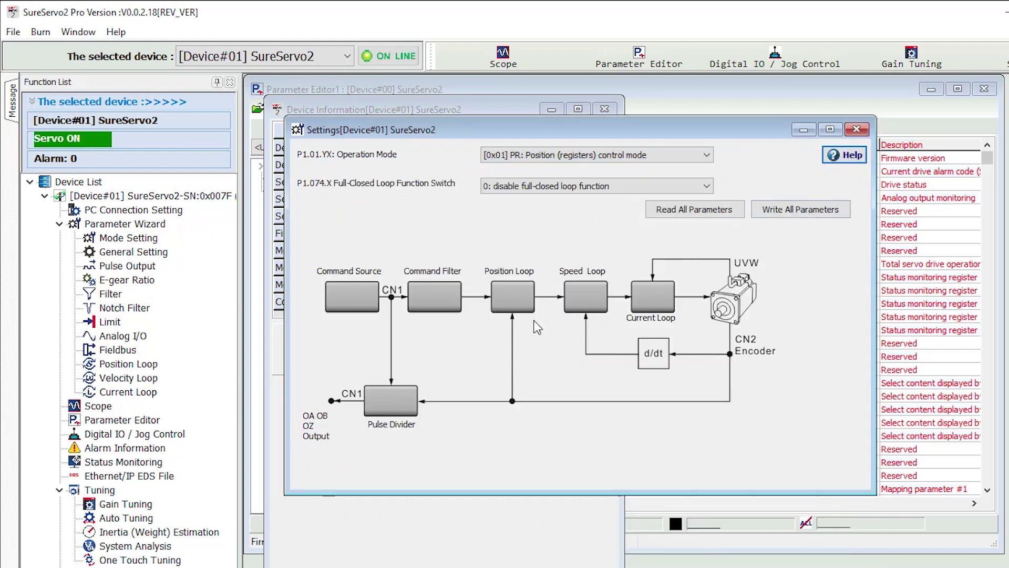
click(380, 410)
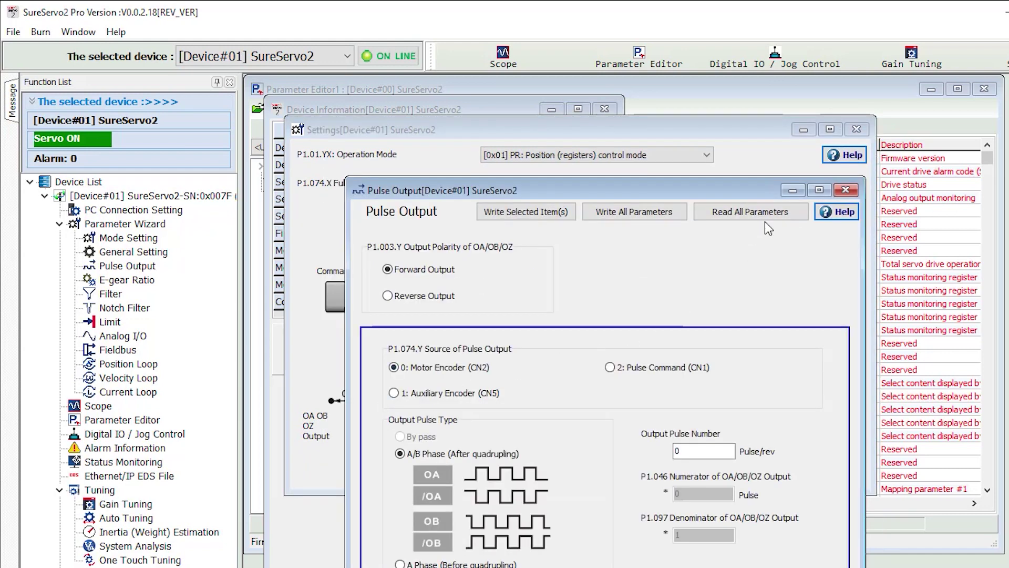
click(854, 190)
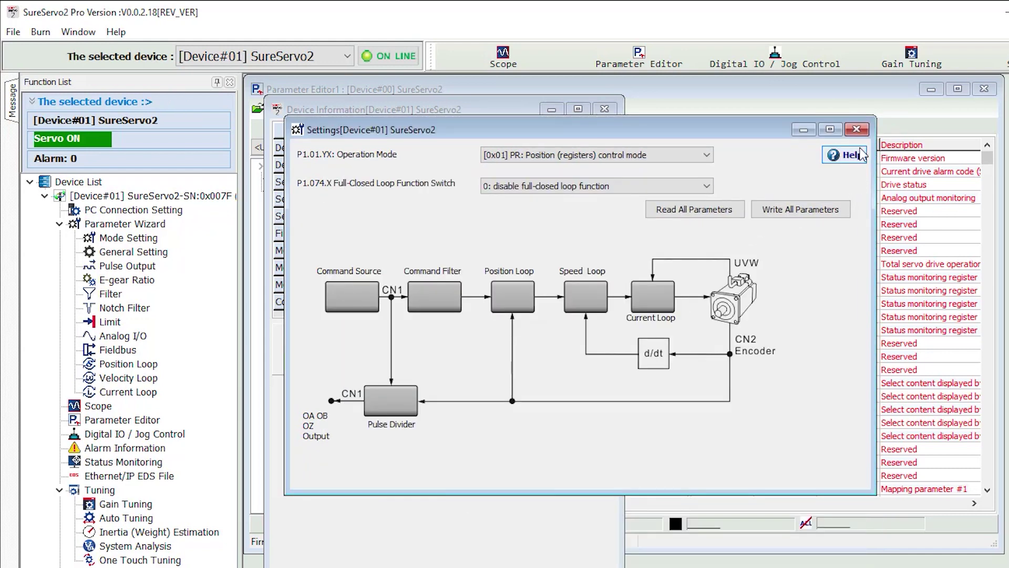
click(856, 130)
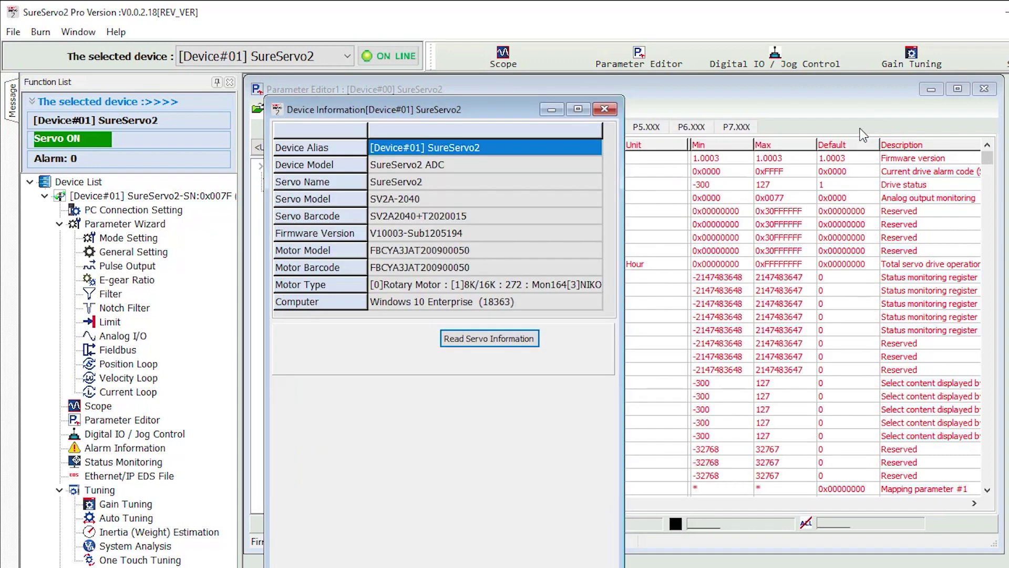
- Open the E-gear ratio settings of the drive
click(127, 281)
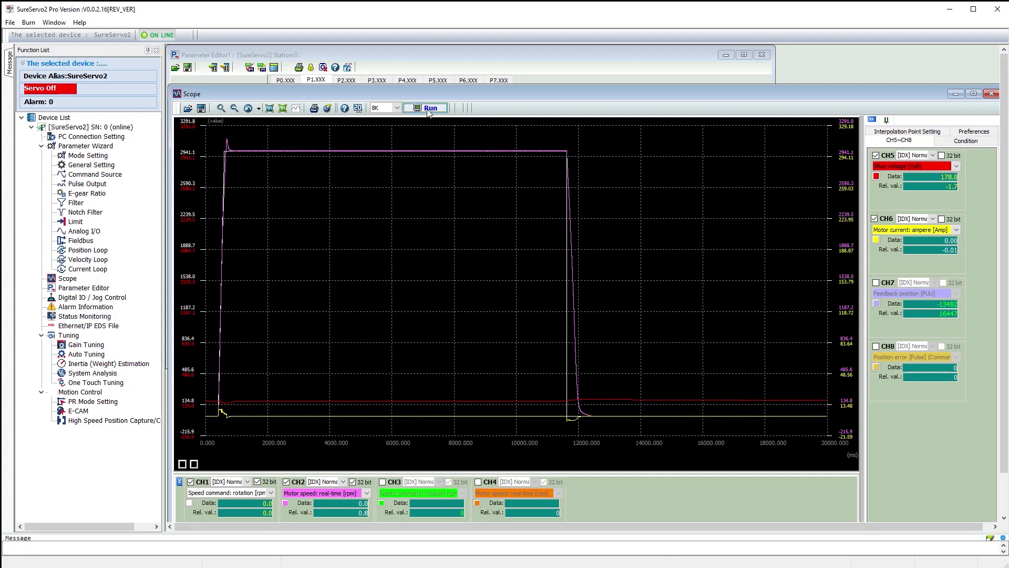
- Run the scope and frame the falling edge of the motor speed trace for a closer view
click(413, 108)
drag(545, 124, 605, 435)
click(431, 344)
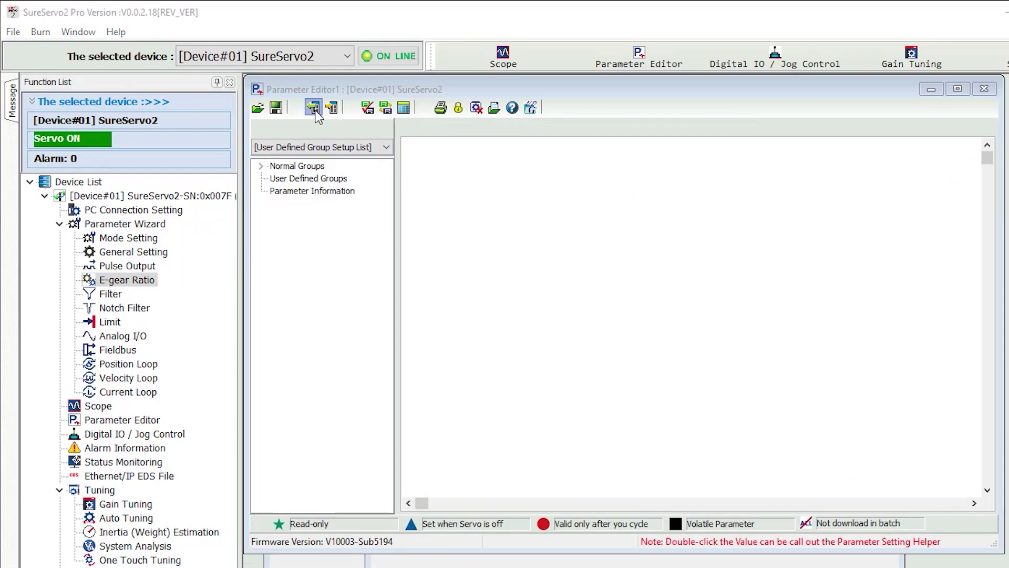
- Read the parameters from the drive into the Parameter Editor and show the P2.XXX group
click(261, 167)
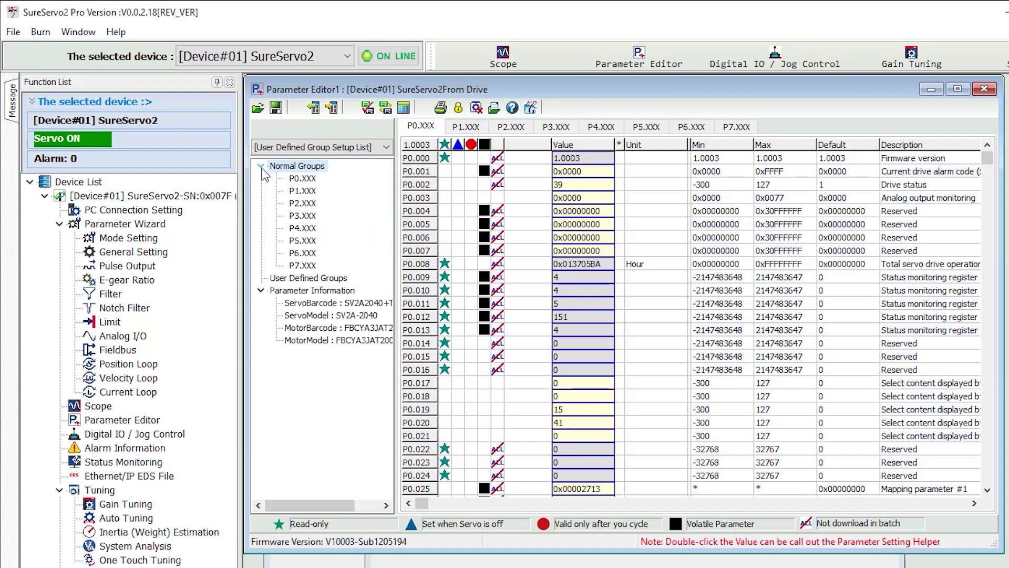
click(301, 204)
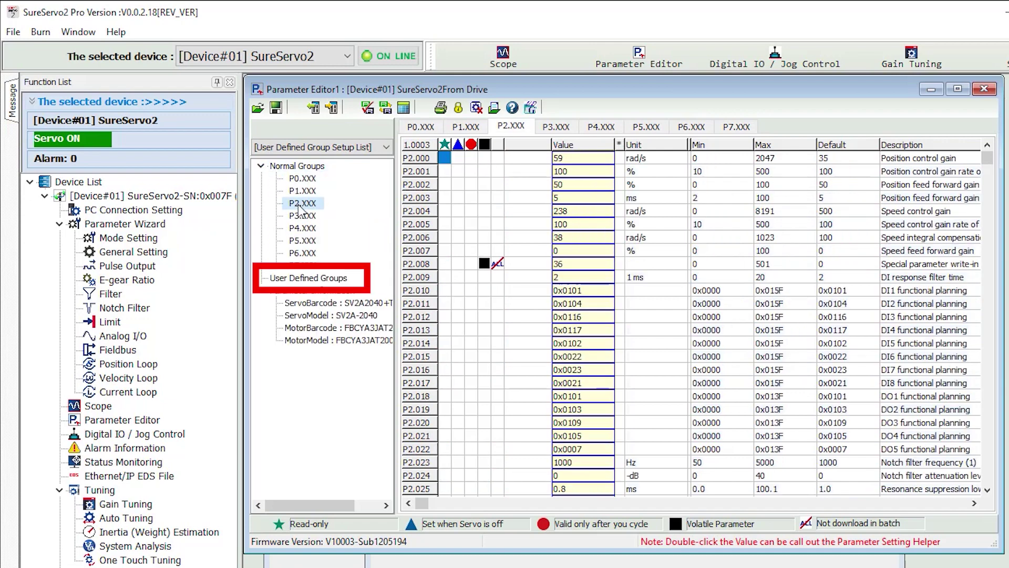
- Show the drive's alarm history and start live monitoring of its status items
click(140, 448)
click(406, 146)
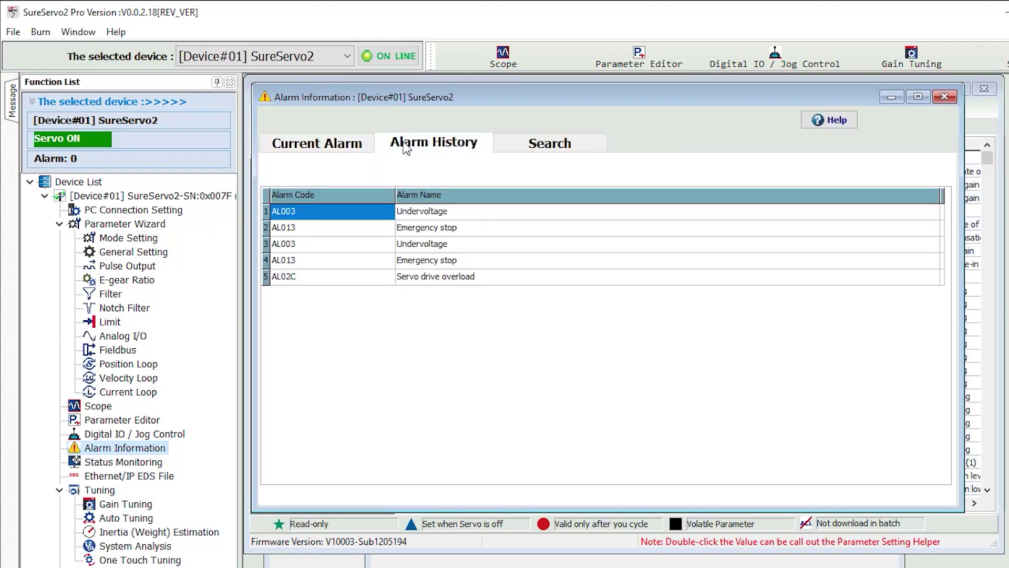
click(138, 461)
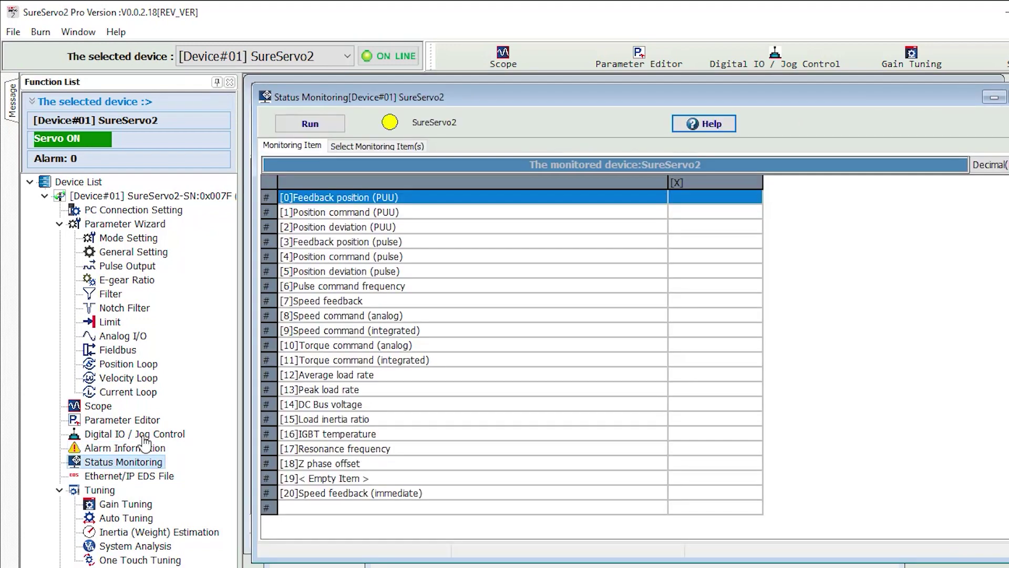
click(288, 126)
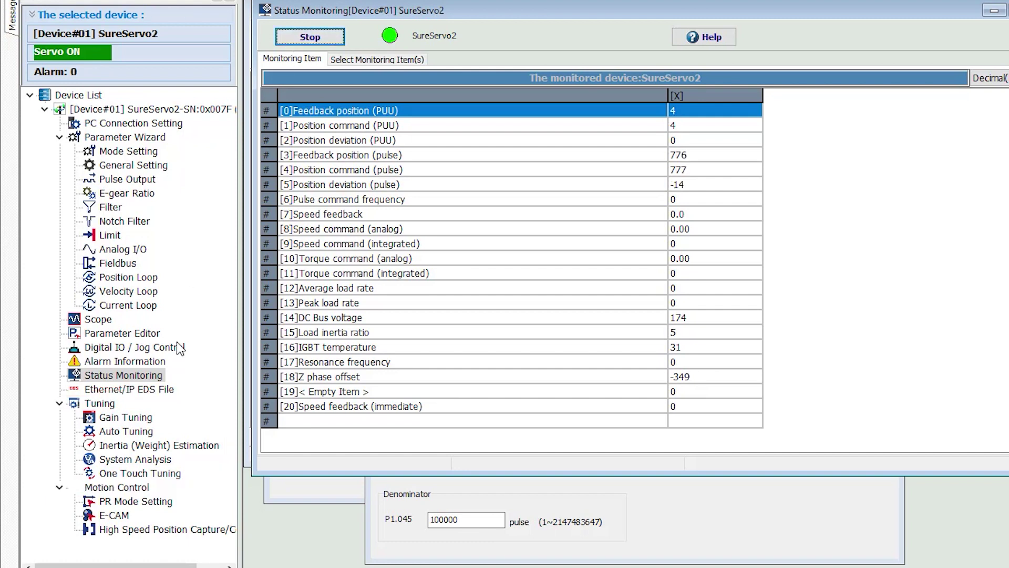
- Open the Inertia (Weight) Estimation tool and continue past its notice about altered parameters
double_click(157, 445)
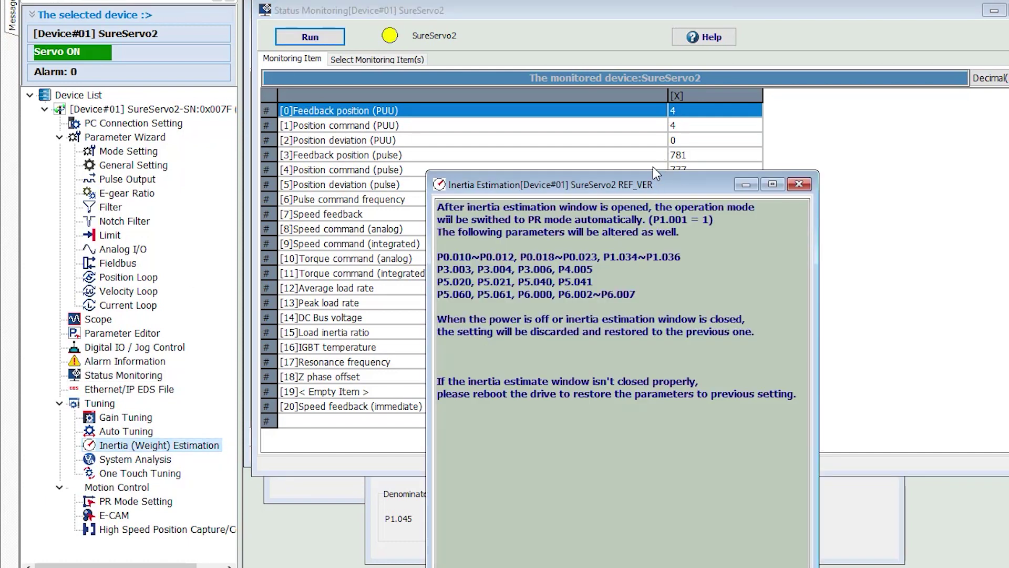
click(611, 510)
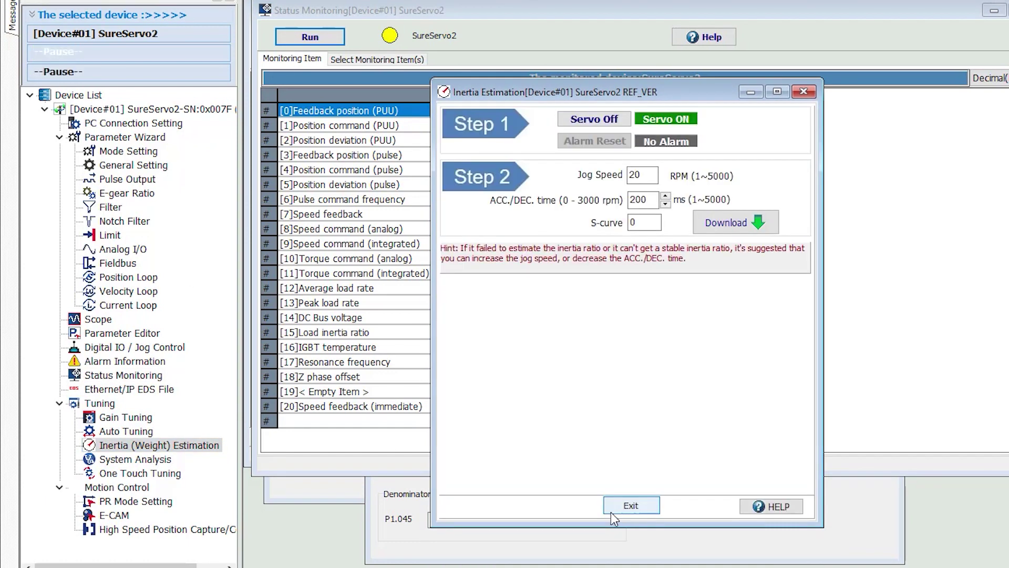
- Open the PR mode settings, look through the path list, and examine the command types available for path PR#01
double_click(135, 502)
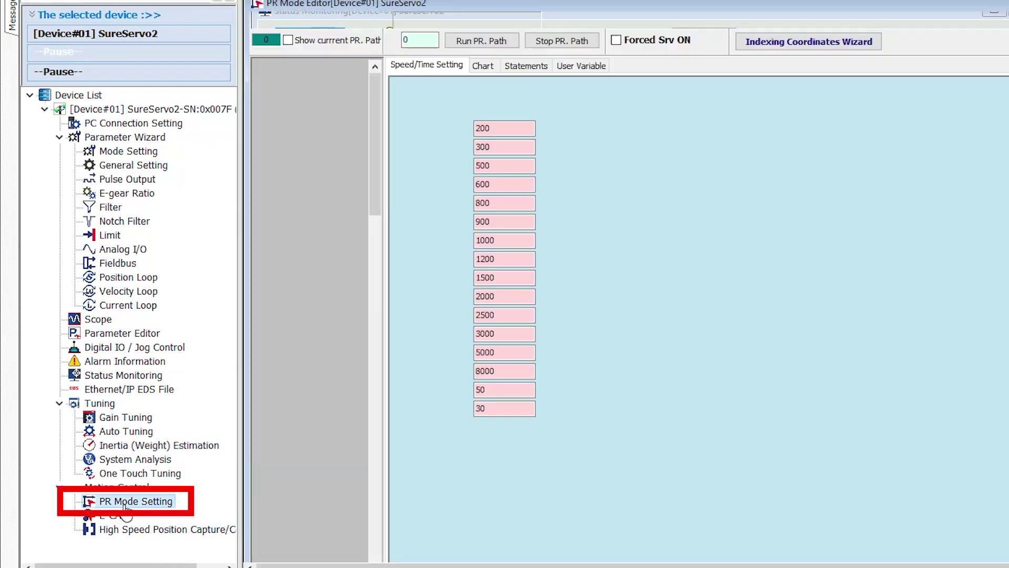
scroll(371, 239, down, 10)
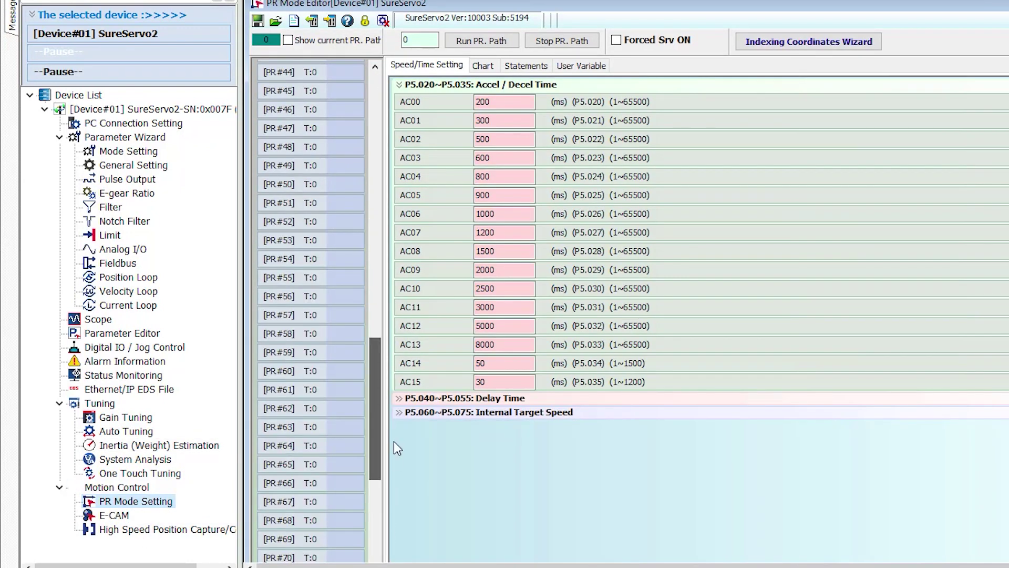
scroll(393, 440, up, 10)
click(280, 316)
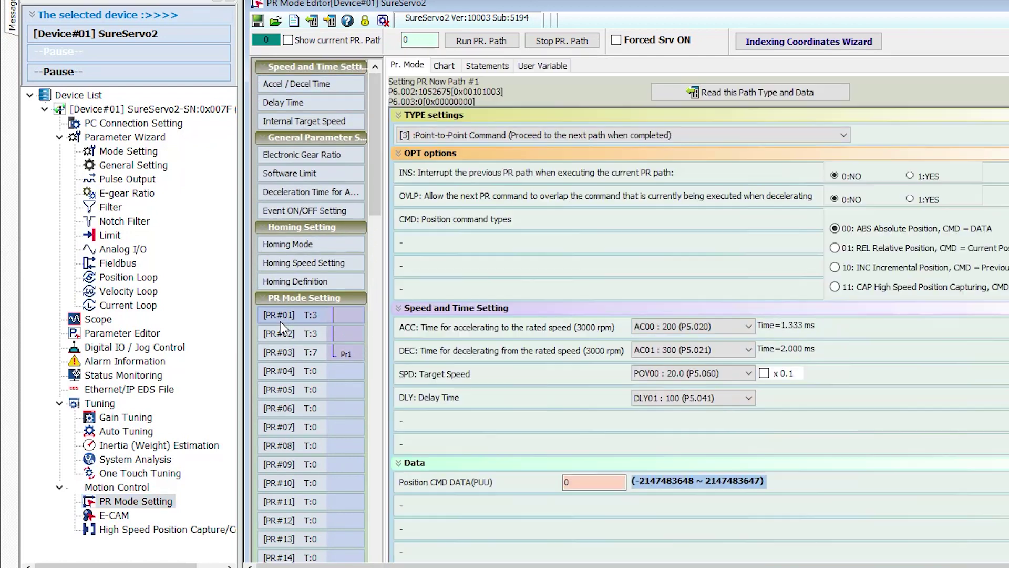
click(843, 136)
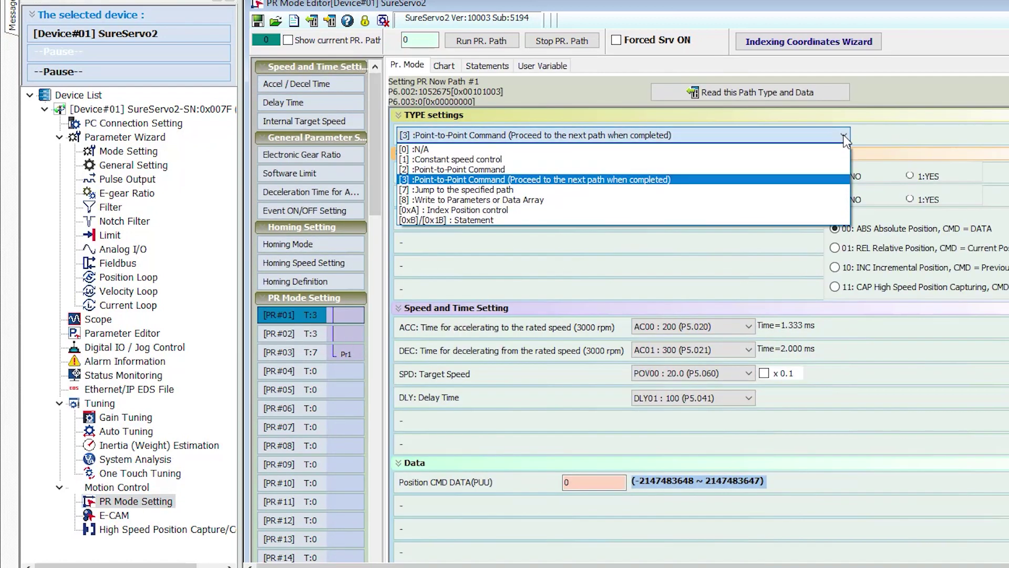
click(844, 137)
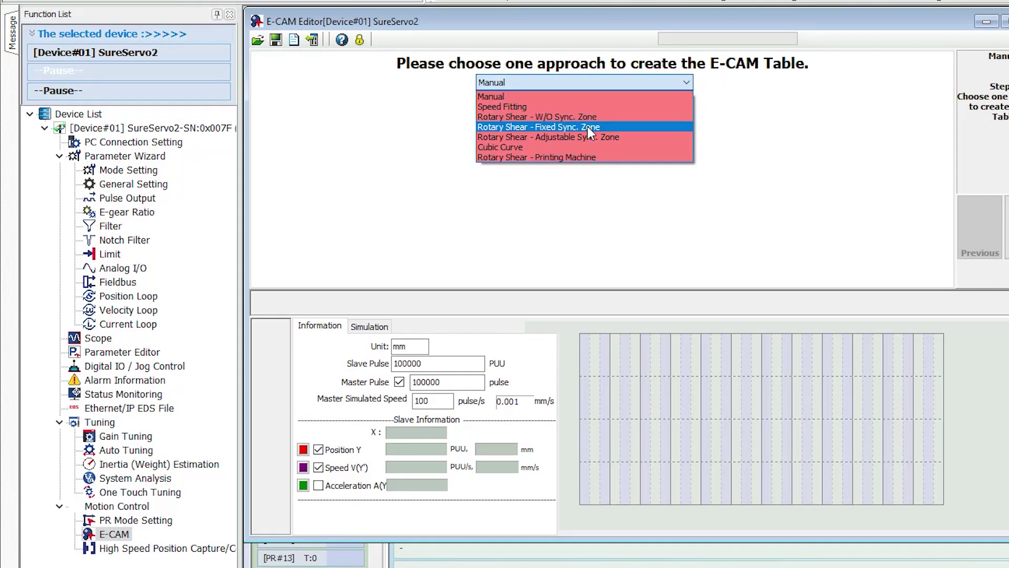
- Preview the Rotary Shear - Fixed Sync. Zone approach for the E-CAM table, and choose Rotary Shear - Printing Machine instead
click(588, 127)
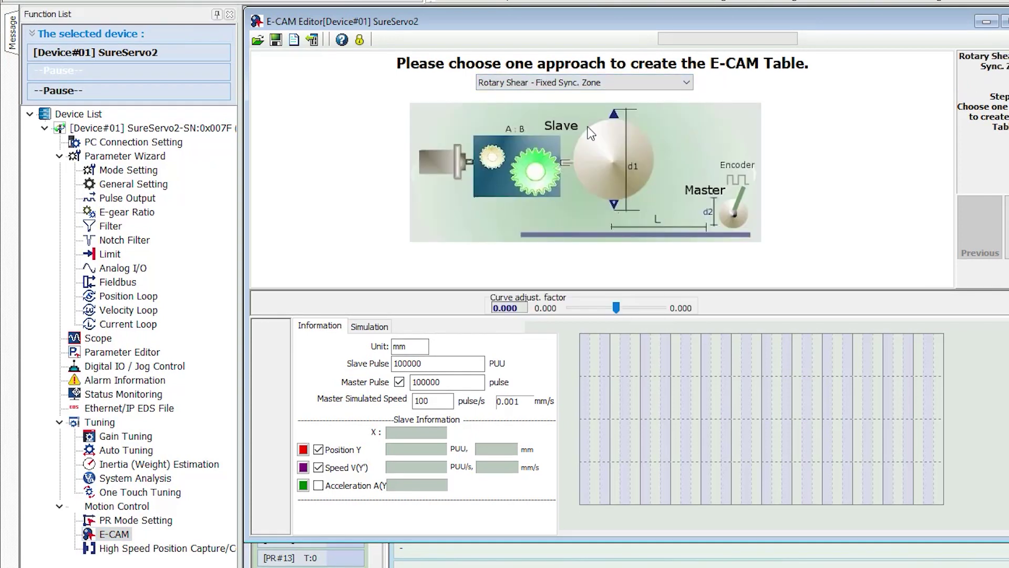
click(687, 83)
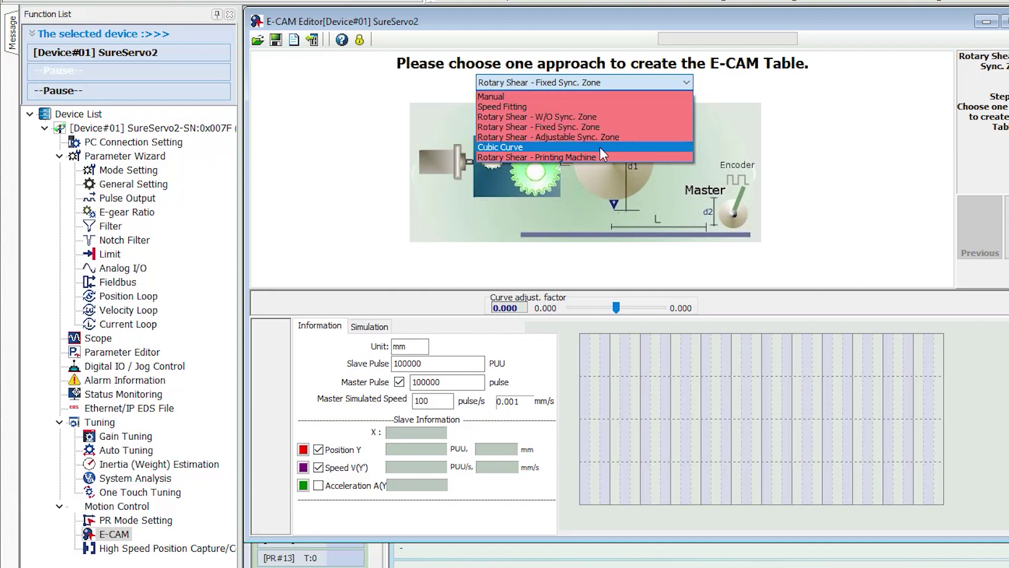
click(582, 158)
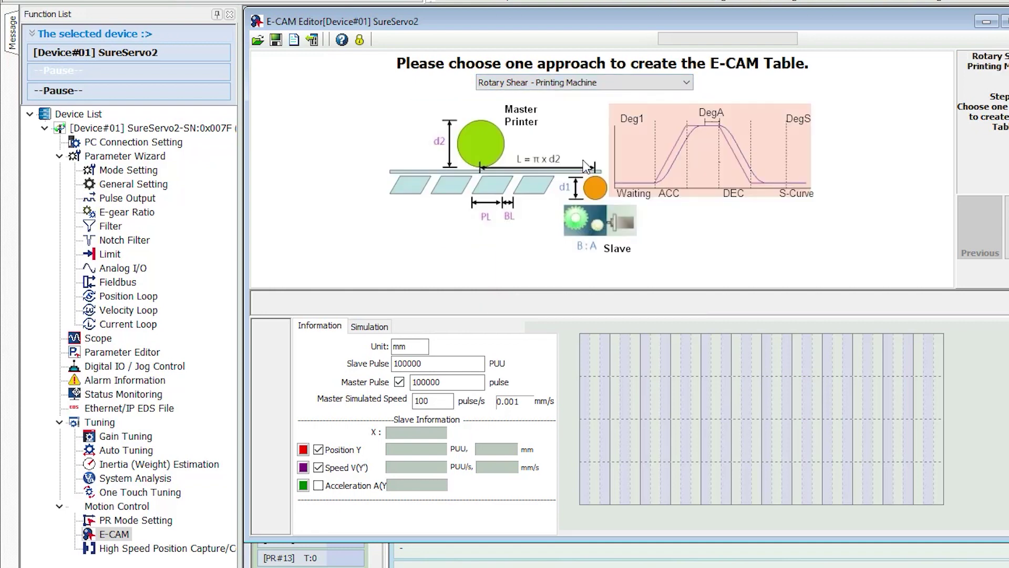
- Open the high speed position capture/compare tool and review its Capture, Compare and Data Array Editor parameters
click(158, 549)
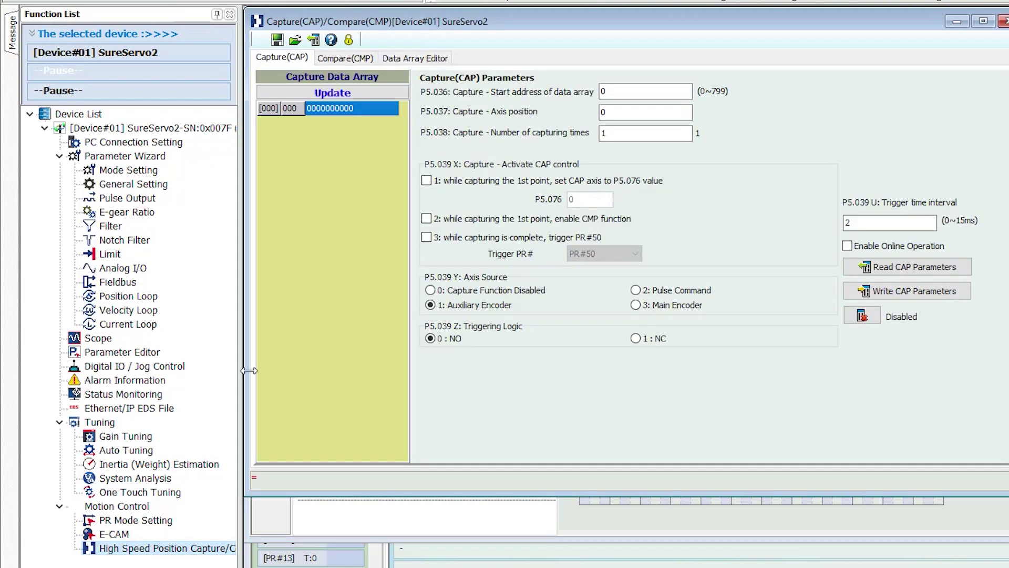
click(346, 61)
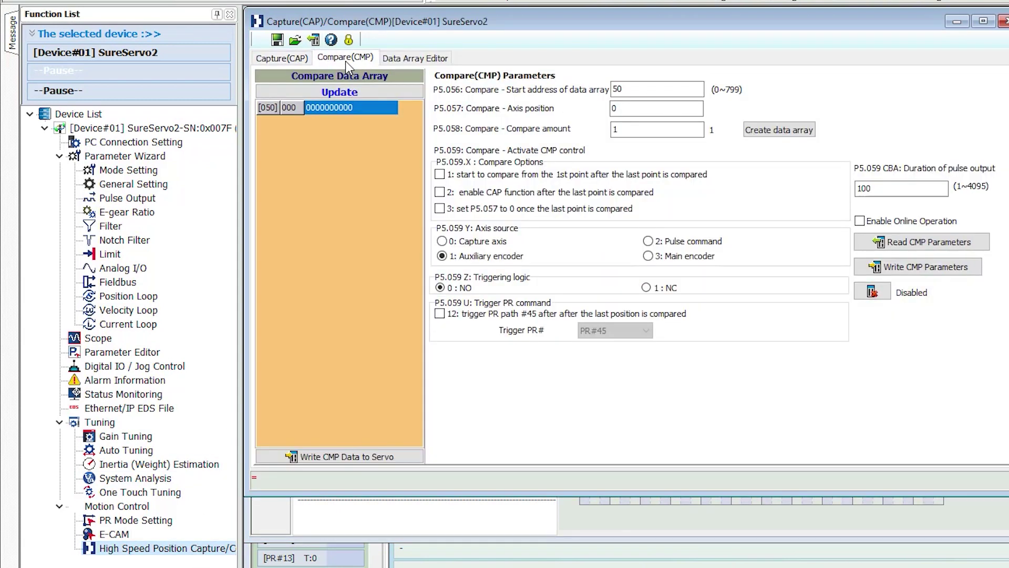
click(415, 64)
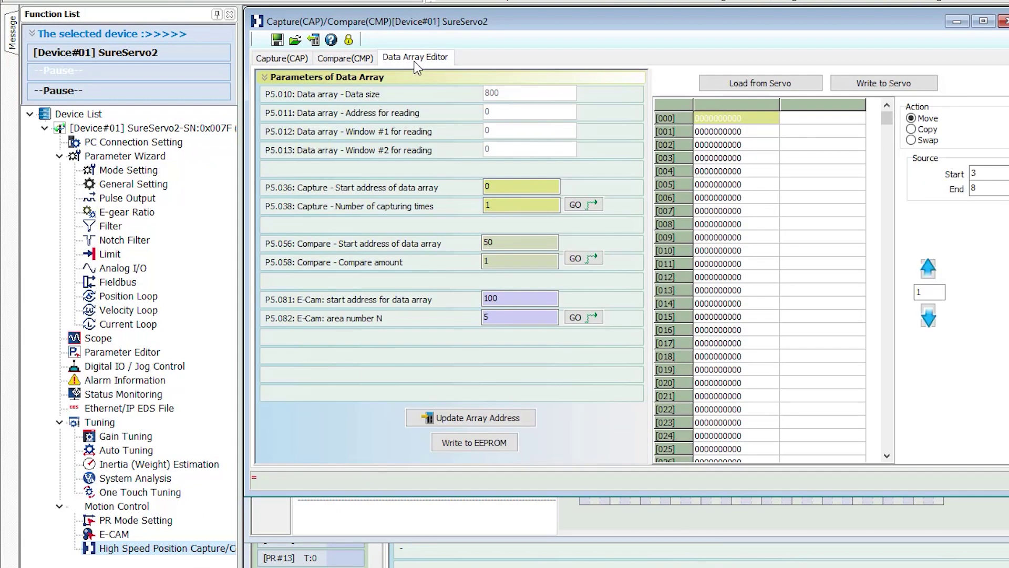